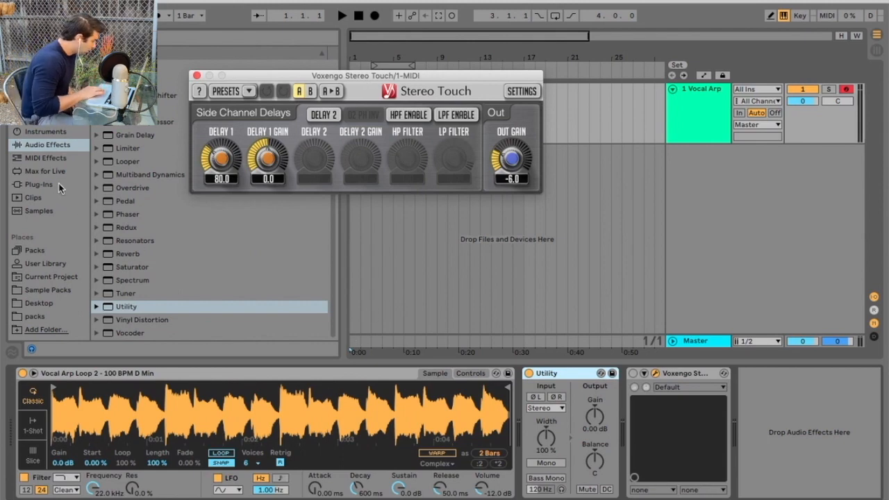
# Show the Vocal Arp Loops in Sample Packs and audition the loop.
pyautogui.click(42, 184)
pyautogui.click(65, 290)
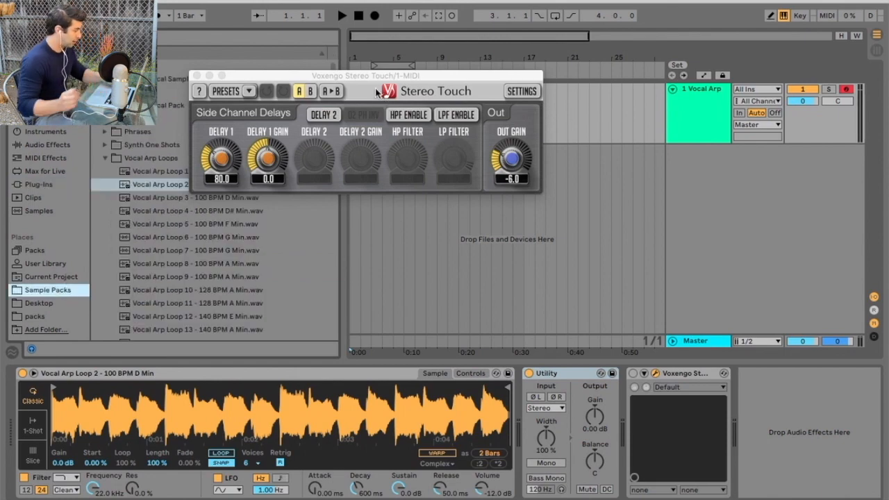
pyautogui.press('a')
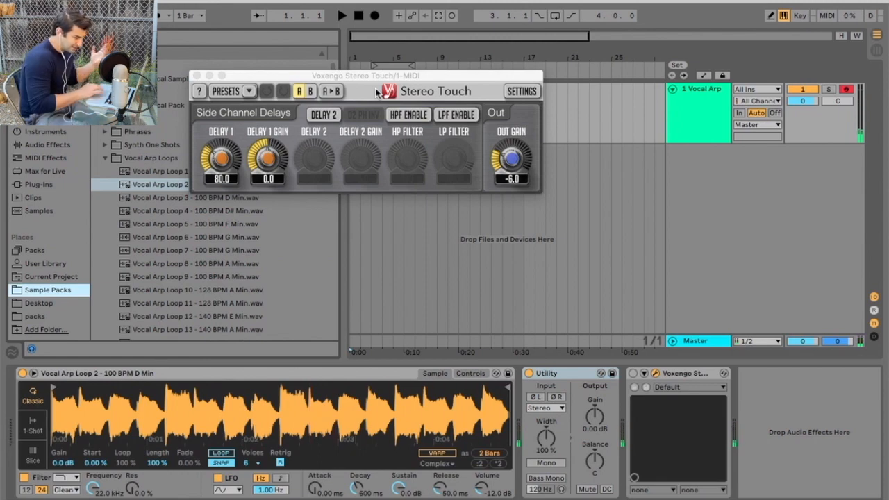
# Engage Mono on the Utility device and play the loop again in mono.
pyautogui.click(455, 76)
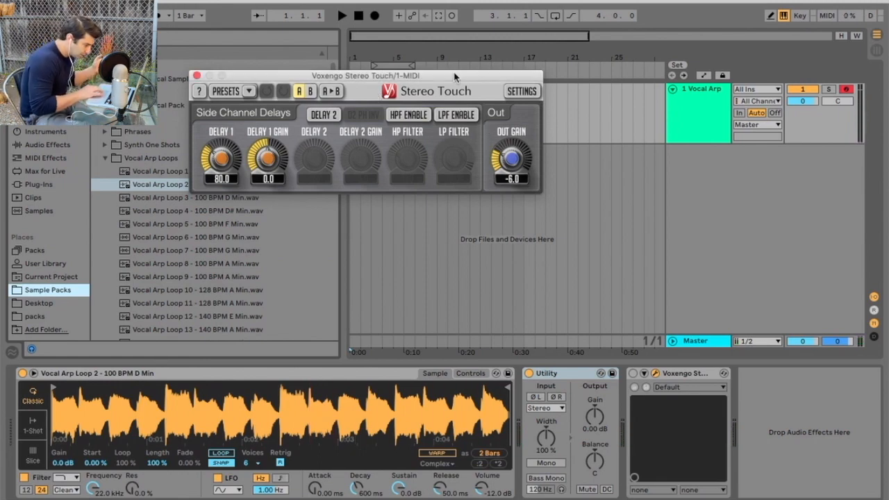
pyautogui.click(546, 462)
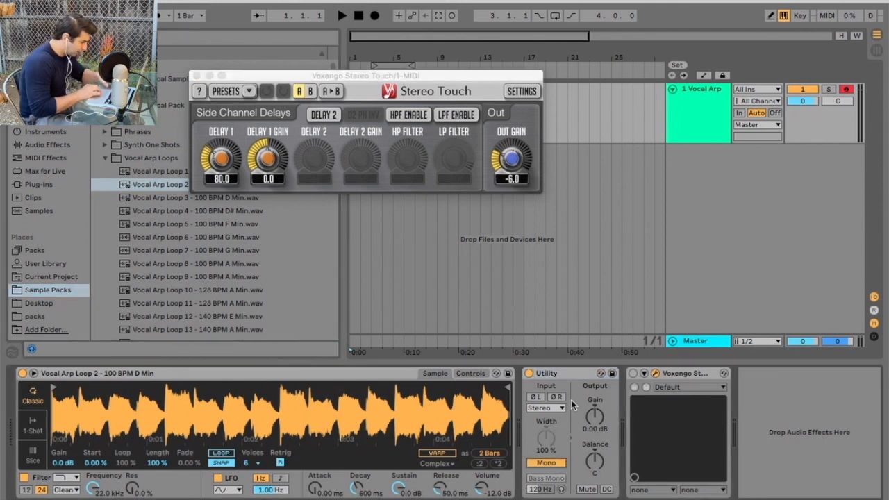
pyautogui.press('a')
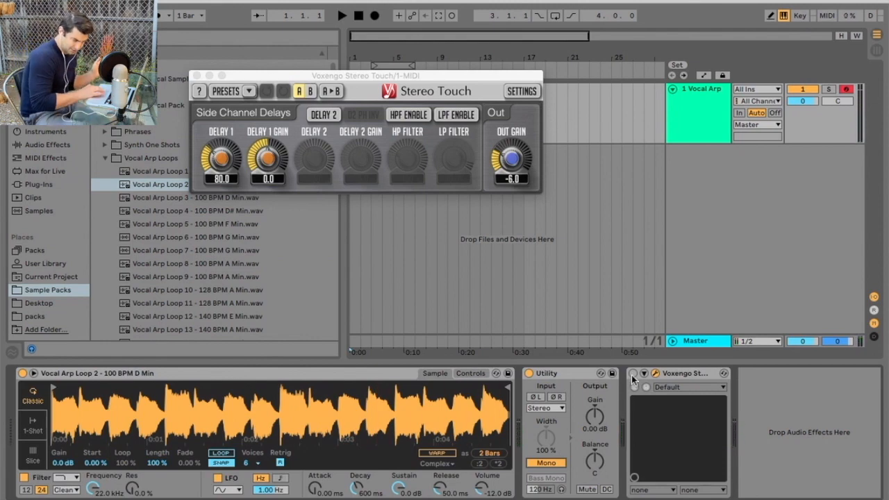
# List the installed plug-ins in the browser and select Ozone Imager.
pyautogui.click(408, 76)
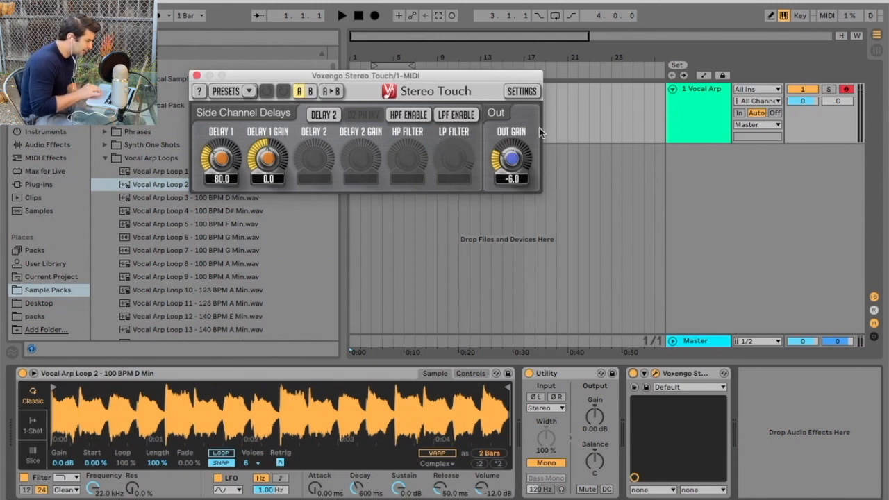
pyautogui.click(53, 186)
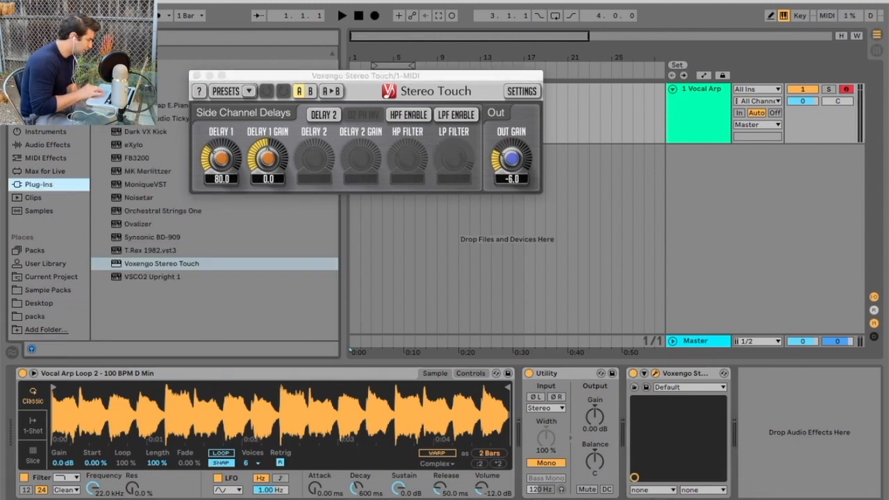
pyautogui.scroll(-10, 167, 245)
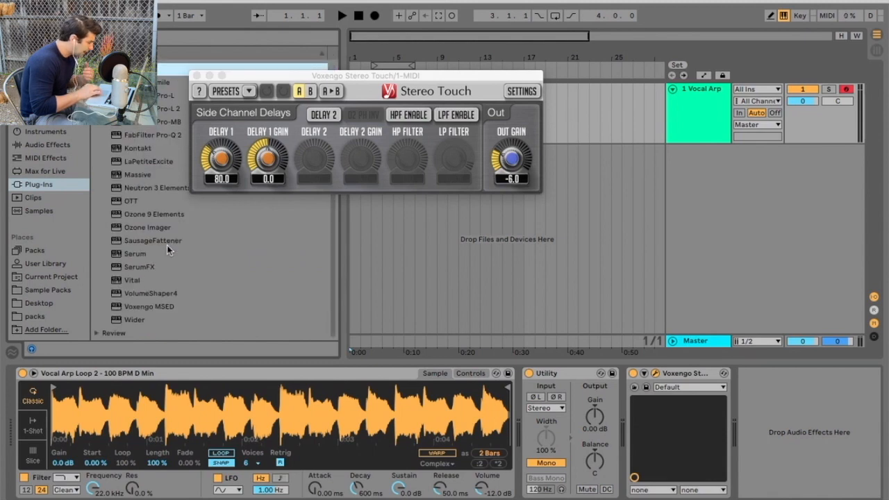
pyautogui.scroll(1, 131, 224)
pyautogui.click(127, 232)
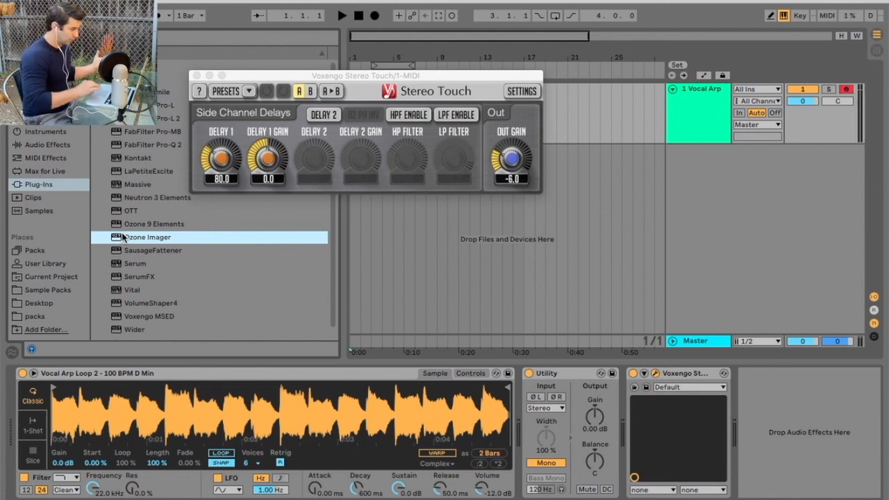
# Insert Ozone Imager after Stereo Touch and set its vectorscope to Polar Level.
pyautogui.doubleClick(290, 238)
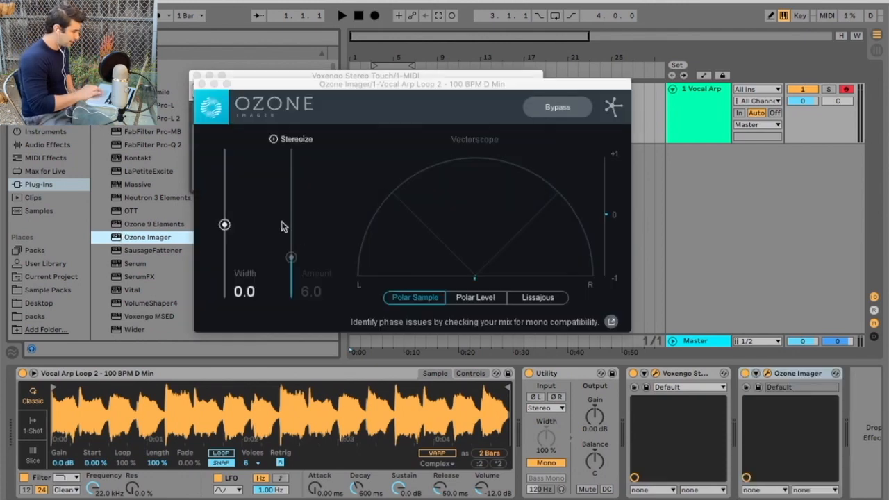
pyautogui.moveTo(447, 91); pyautogui.dragTo(636, 19)
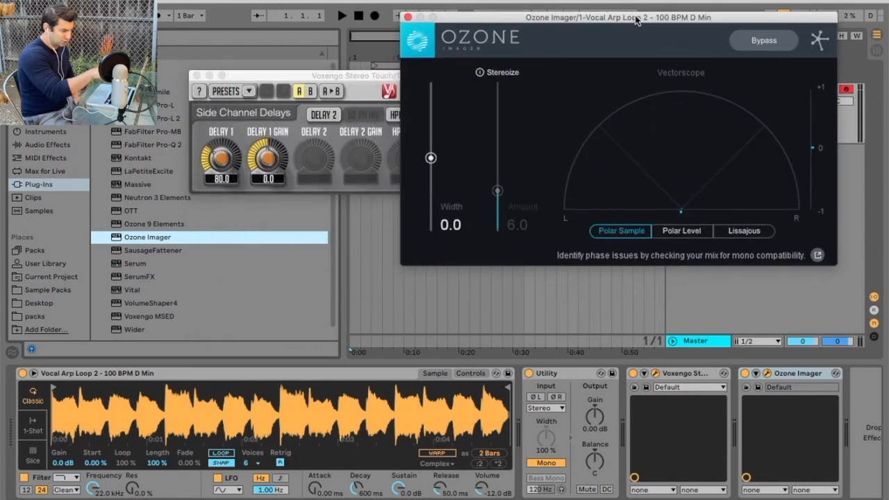
pyautogui.click(688, 231)
# Bypass Stereo Touch and view the playing mono loop in Lissajous mode.
pyautogui.click(633, 374)
pyautogui.press('space')
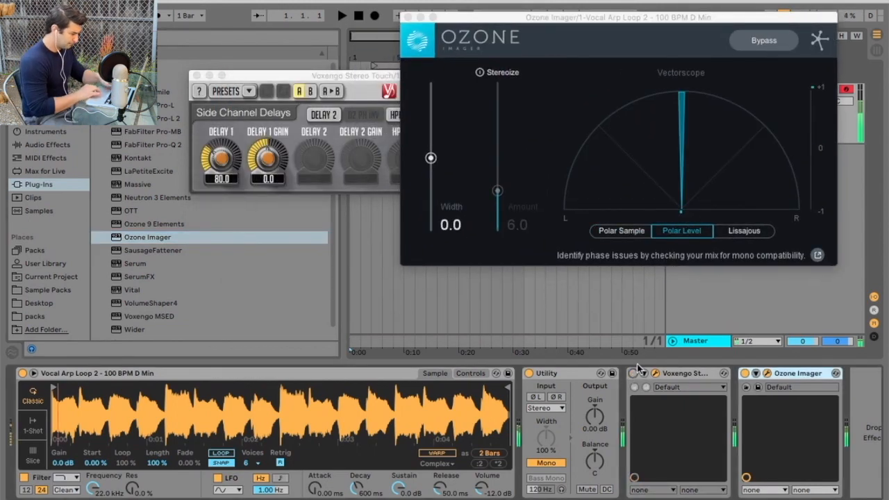
pyautogui.click(744, 231)
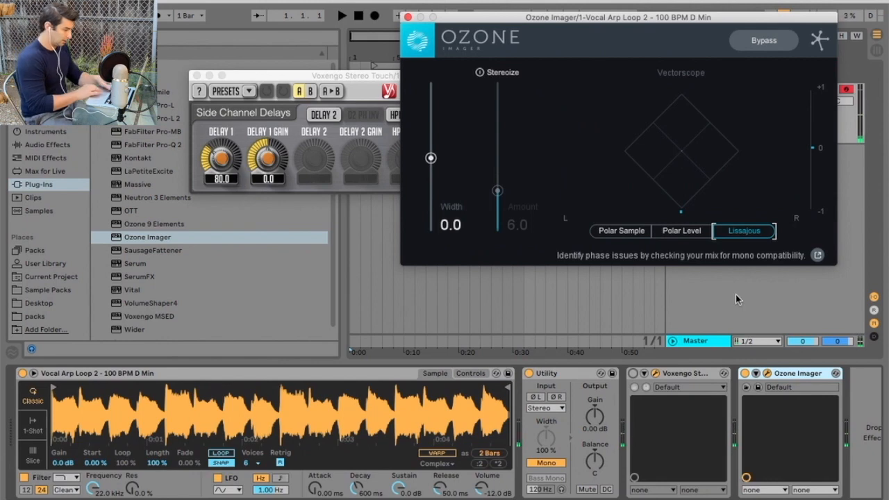
pyautogui.moveTo(356, 76); pyautogui.dragTo(212, 78)
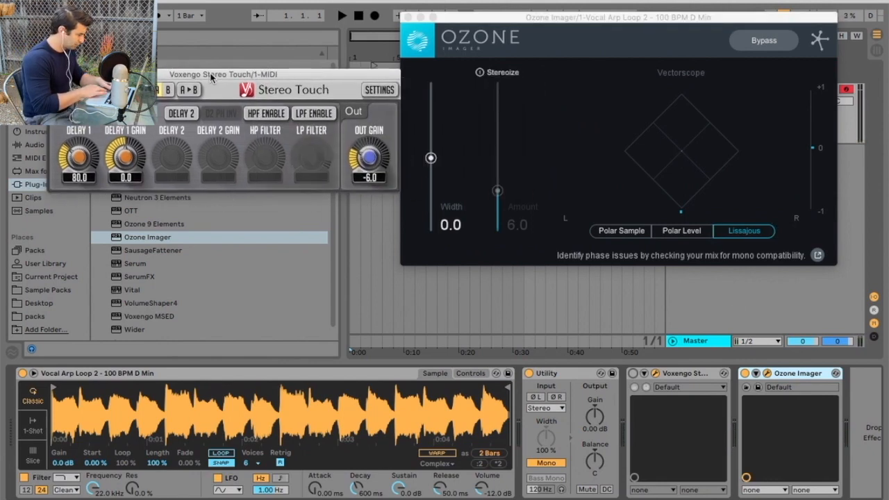
# Turn Stereo Touch back on and return the vectorscope to Polar Level.
pyautogui.click(633, 374)
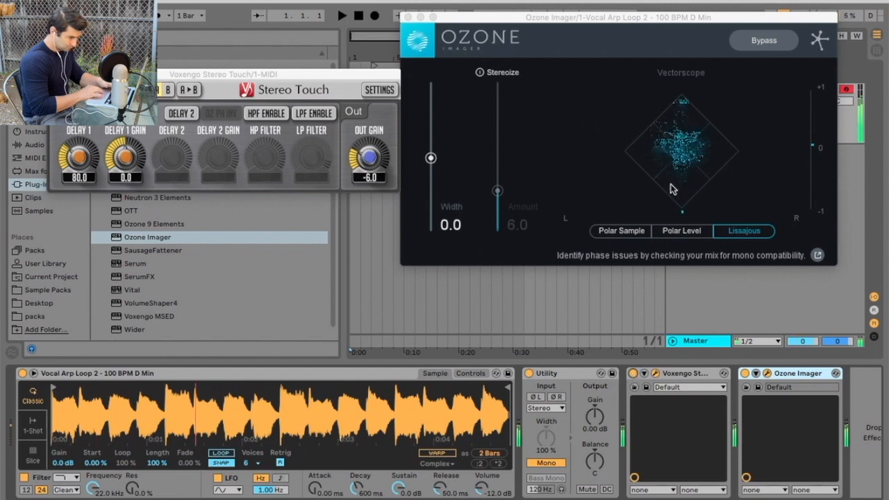
pyautogui.click(677, 230)
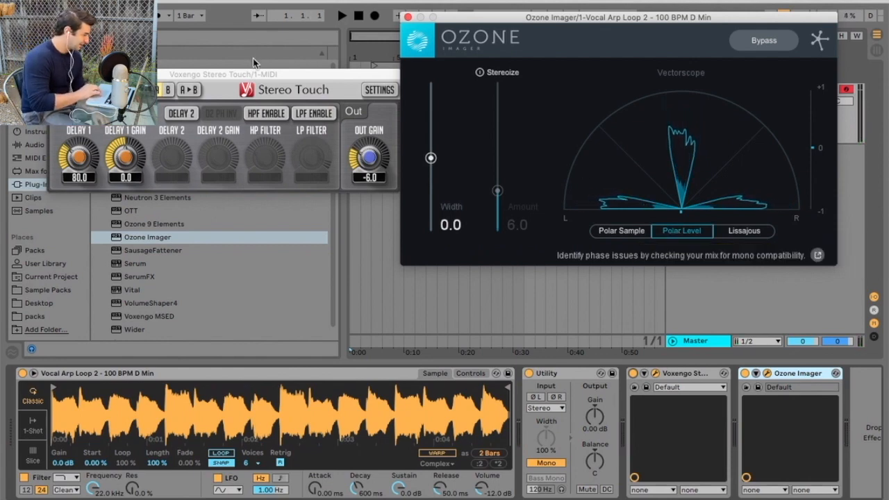
pyautogui.click(245, 79)
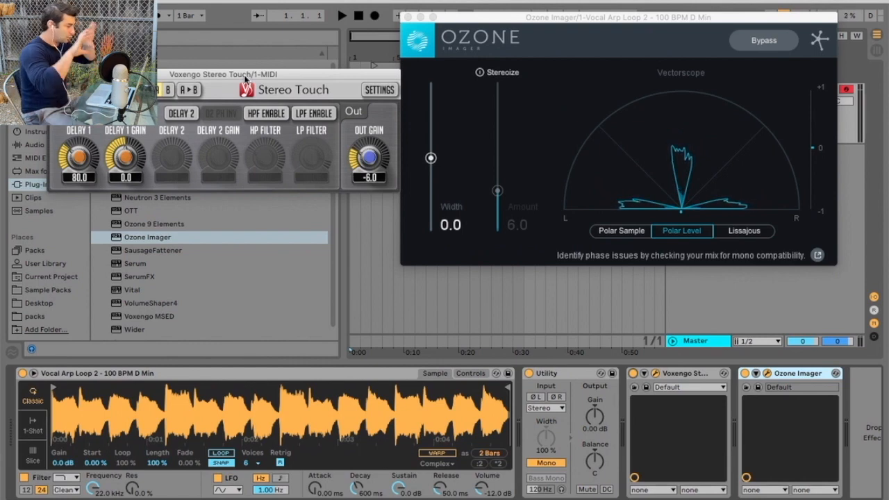
# Tune Stereo Touch to Delay 1 at 329 and Delay 1 Gain 0.5, then close it.
pyautogui.moveTo(78, 159); pyautogui.dragTo(80, 154)
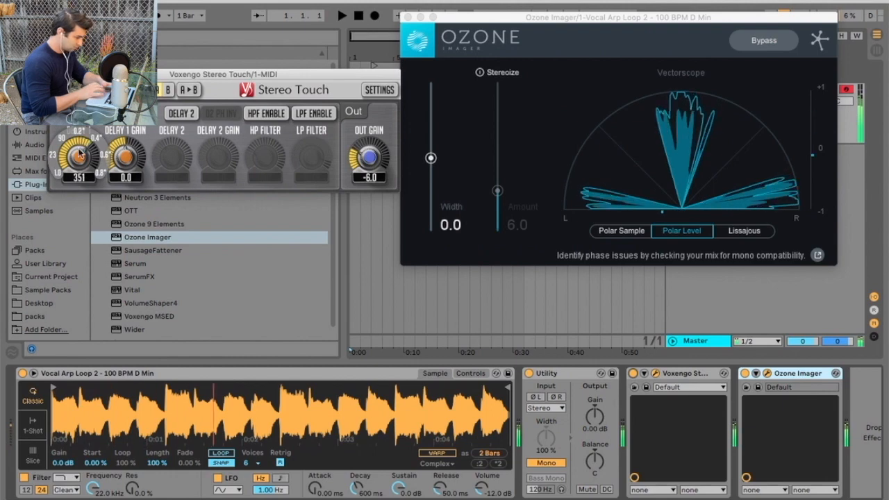
pyautogui.moveTo(78, 157); pyautogui.dragTo(76, 157)
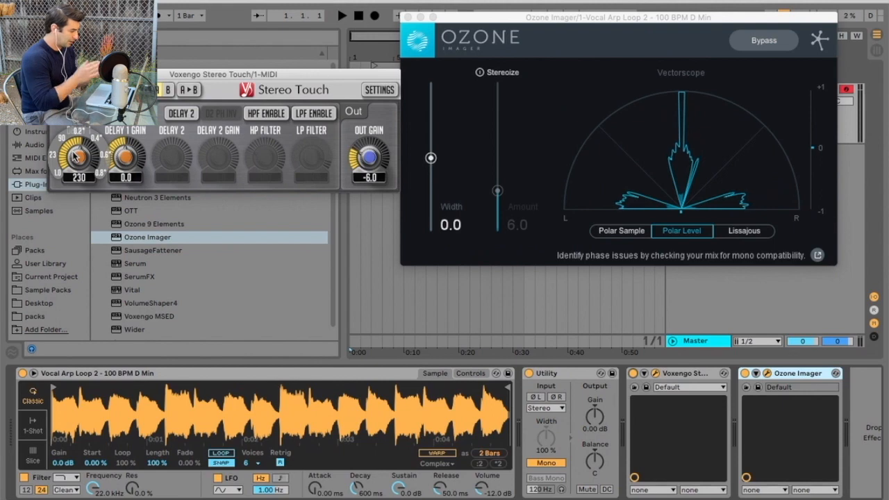
pyautogui.scroll(-10, 75, 156)
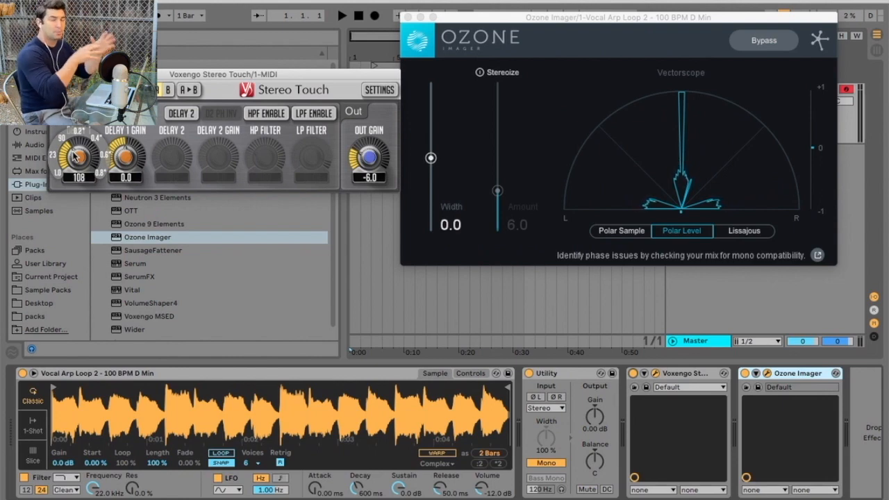
pyautogui.scroll(-3, 75, 155)
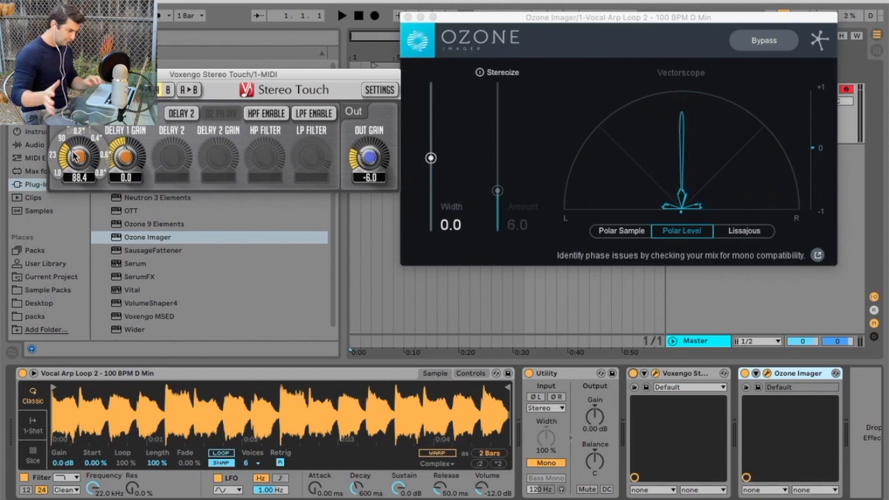
pyautogui.press('a')
pyautogui.moveTo(74, 157); pyautogui.dragTo(74, 181)
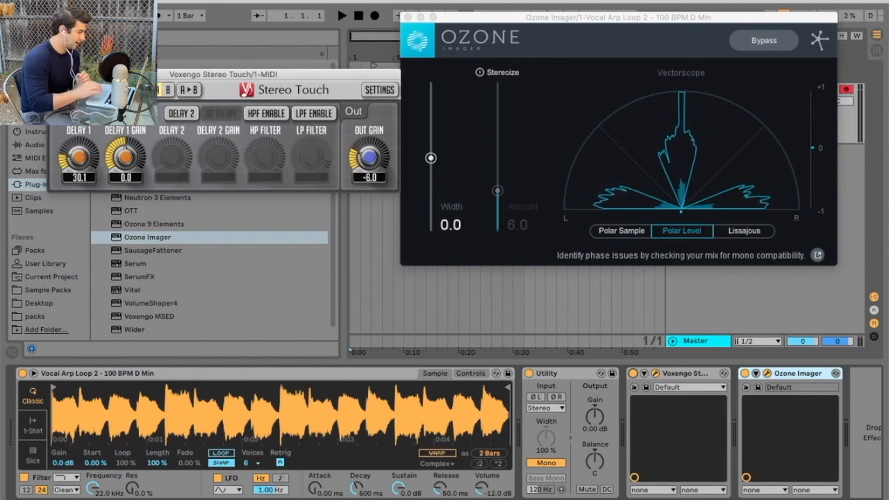
pyautogui.moveTo(125, 159)
pyautogui.mouseDown()
pyautogui.moveTo(125, 150)
pyautogui.moveTo(119, 163)
pyautogui.mouseUp()
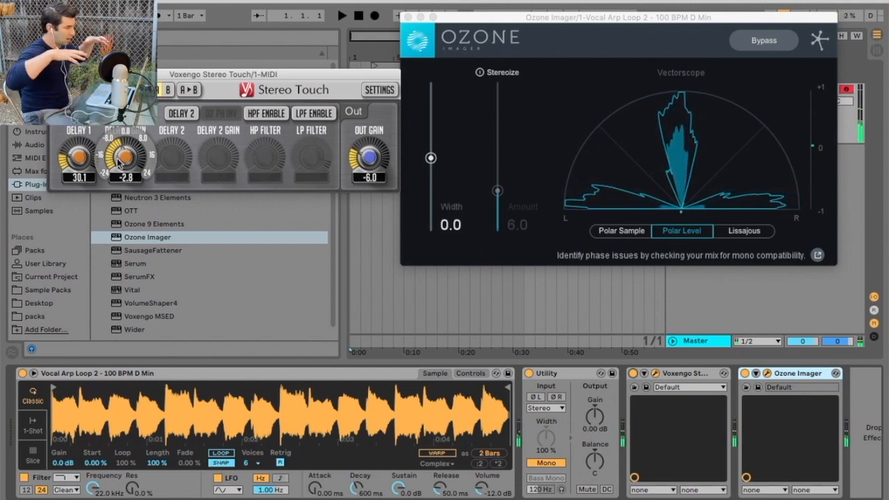
pyautogui.moveTo(118, 162); pyautogui.dragTo(78, 147)
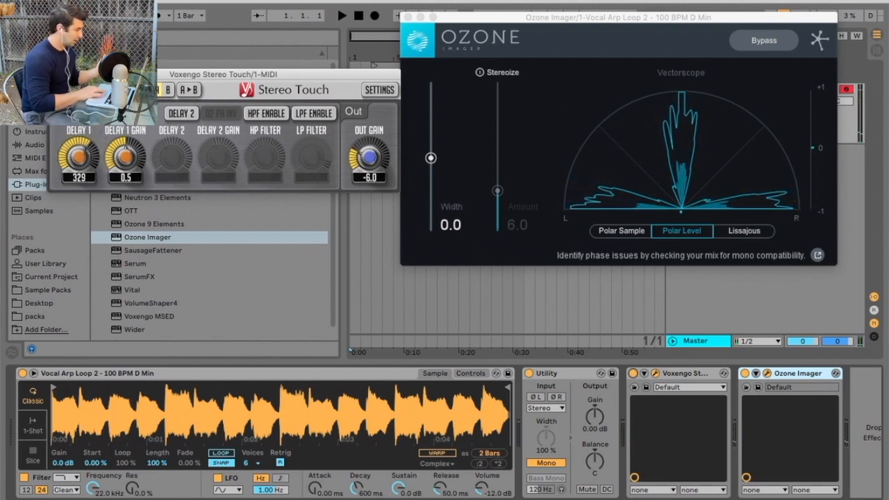
pyautogui.click(57, 143)
# Add a Delay in free-time mode at 1.61 s and bypass Stereo Touch.
pyautogui.scroll(5, 146, 192)
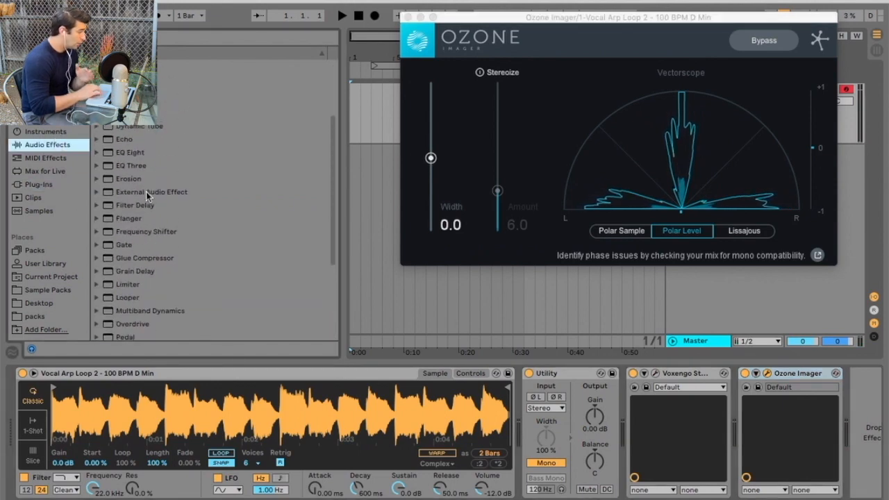
pyautogui.doubleClick(142, 177)
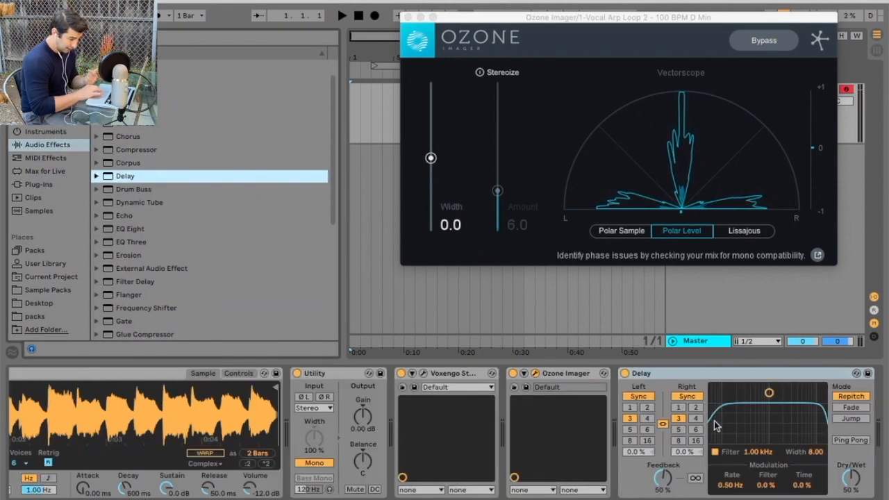
pyautogui.click(652, 397)
pyautogui.moveTo(644, 434); pyautogui.dragTo(641, 427)
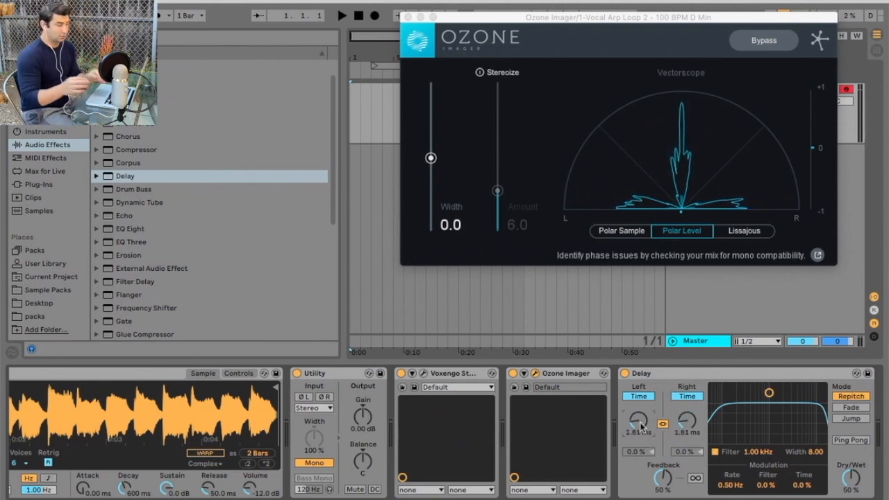
pyautogui.click(402, 373)
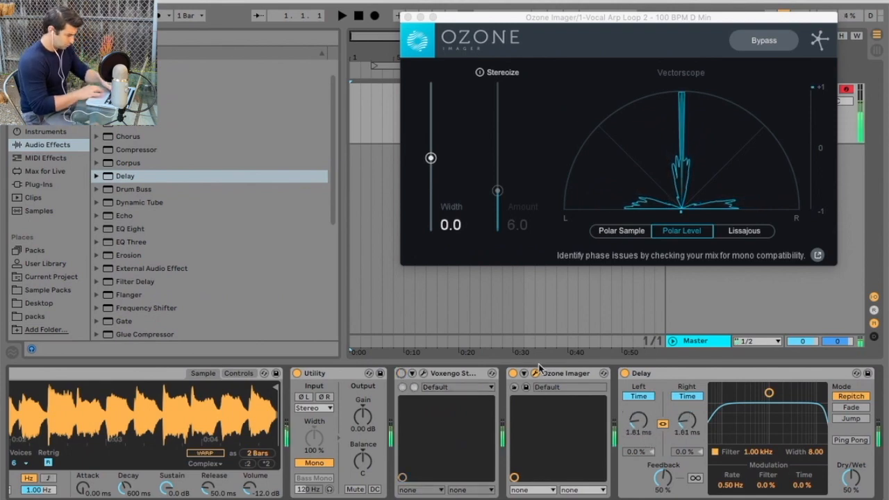
# Try Fade and Ping Pong with a ~1 ms delay time, then delete the Delay device.
pyautogui.click(855, 409)
pyautogui.moveTo(639, 420); pyautogui.dragTo(639, 443)
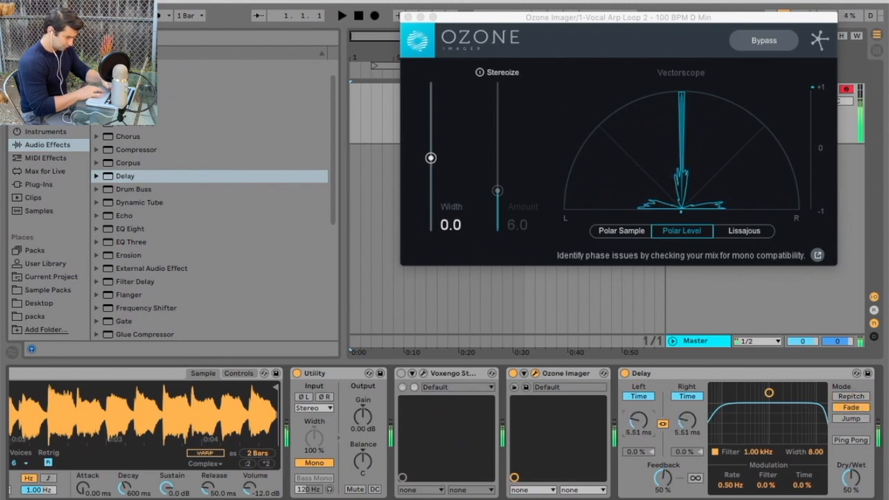
pyautogui.click(851, 440)
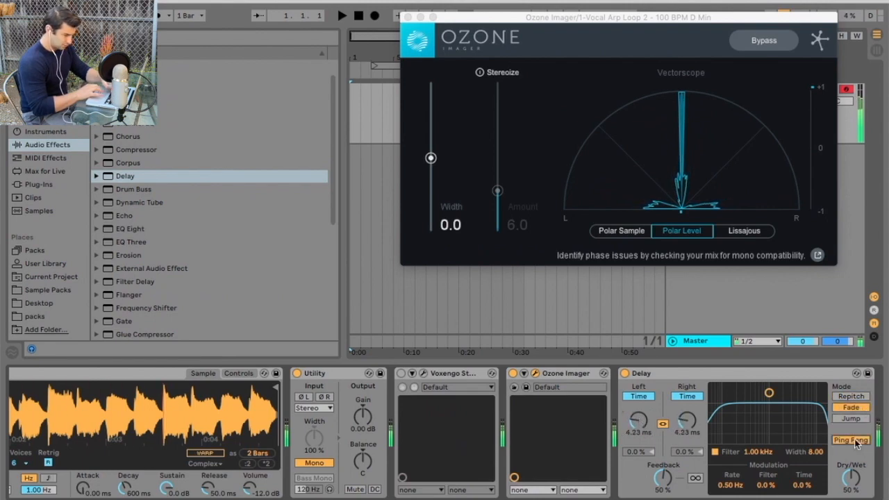
pyautogui.moveTo(638, 420); pyautogui.dragTo(637, 444)
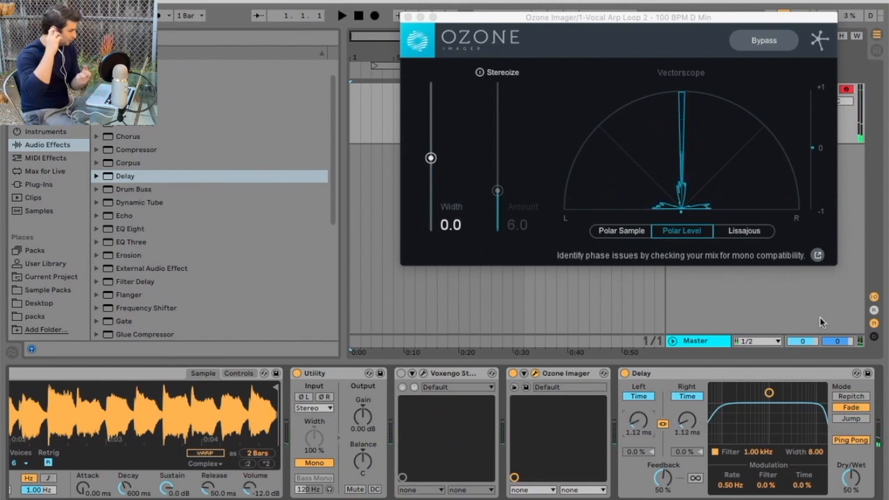
pyautogui.click(783, 376)
pyautogui.press('Delete')
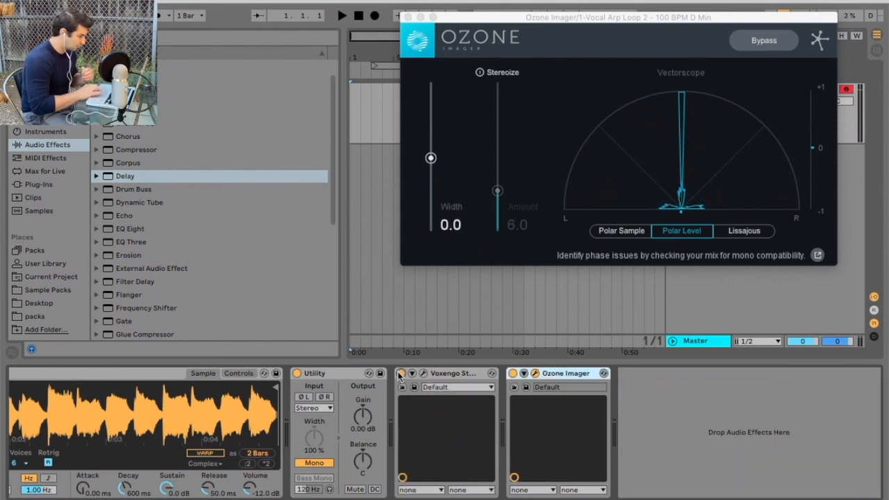
# Open the Stereo Touch editor and, during playback, lower Delay 1 from 329 to 67.7.
pyautogui.click(423, 374)
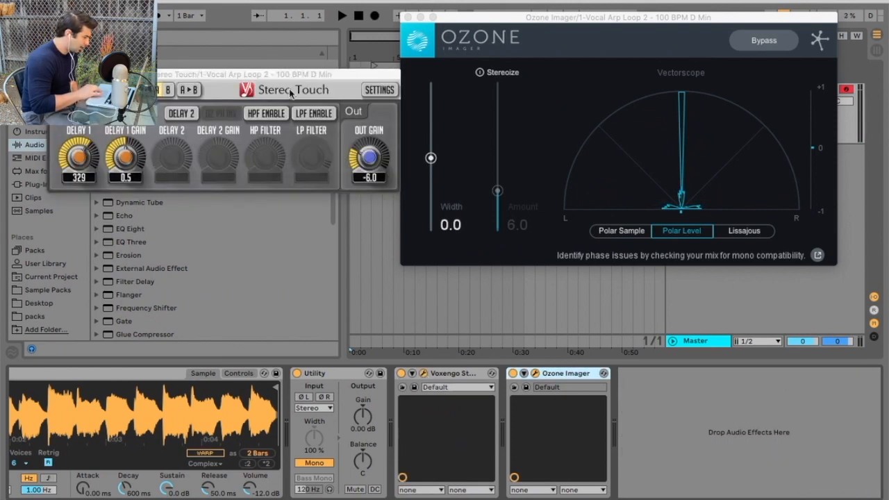
pyautogui.moveTo(266, 81); pyautogui.dragTo(264, 62)
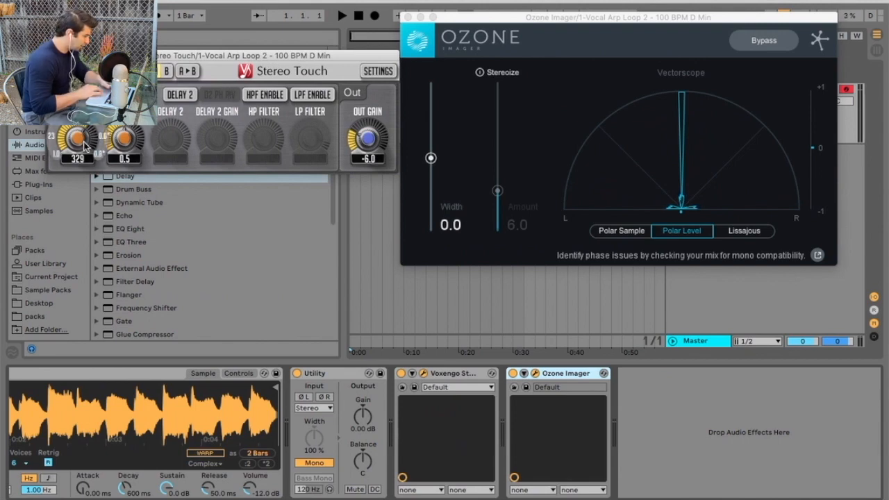
pyautogui.press('a')
pyautogui.moveTo(77, 138); pyautogui.dragTo(78, 164)
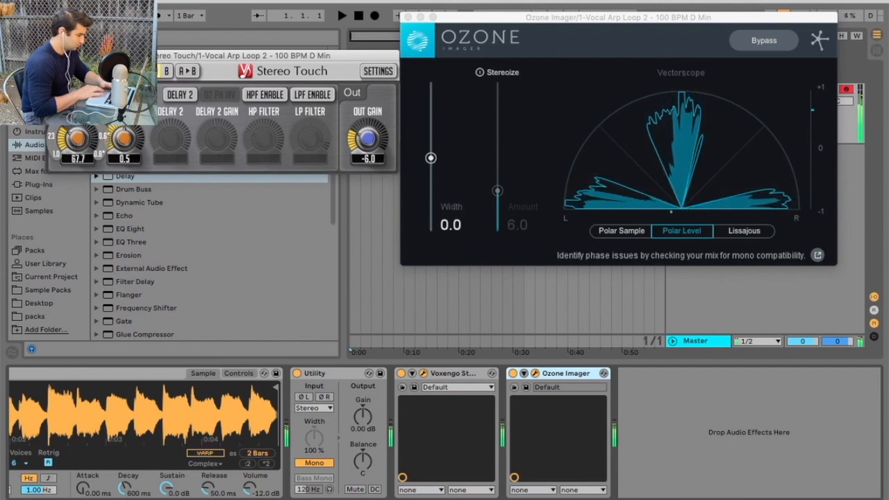
# Turn on Delay 2 at 343 with -1.6 gain, and settle Delay 1 gain at -0.8.
pyautogui.click(182, 97)
pyautogui.moveTo(171, 149); pyautogui.dragTo(173, 144)
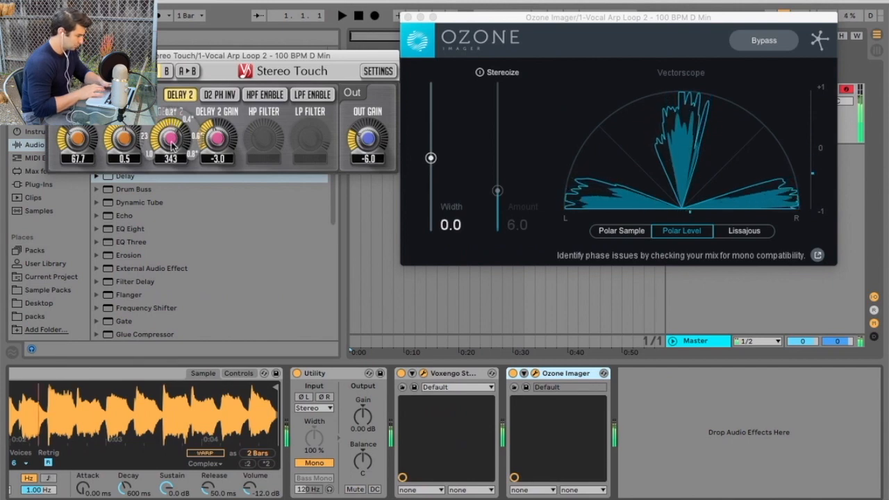
pyautogui.moveTo(127, 136); pyautogui.dragTo(125, 143)
pyautogui.moveTo(123, 139); pyautogui.dragTo(124, 132)
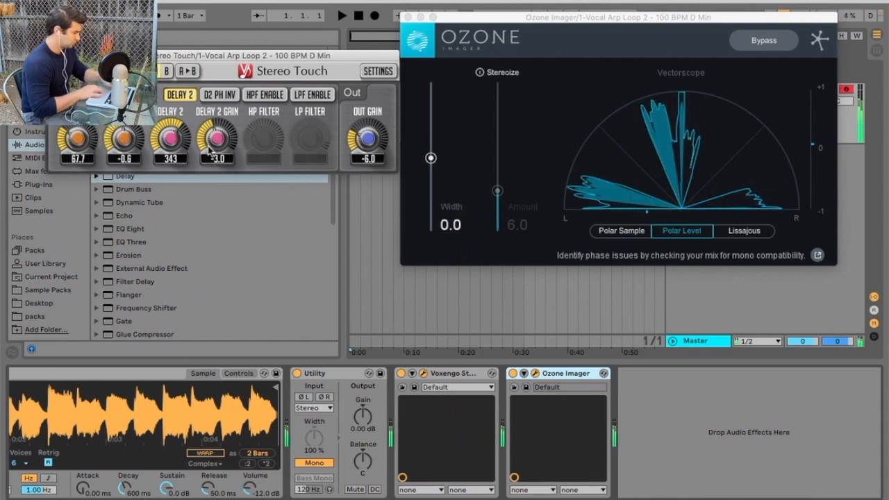
pyautogui.moveTo(216, 139); pyautogui.dragTo(226, 144)
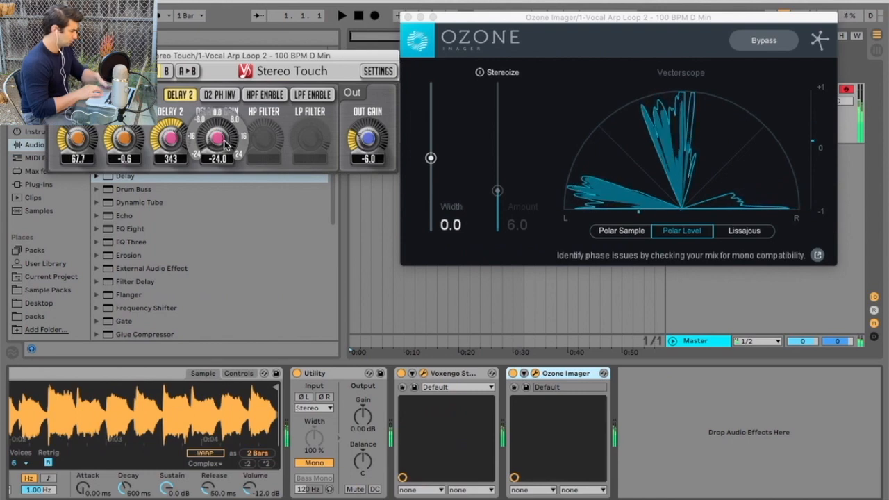
pyautogui.moveTo(140, 139); pyautogui.dragTo(132, 146)
pyautogui.moveTo(221, 139); pyautogui.dragTo(226, 139)
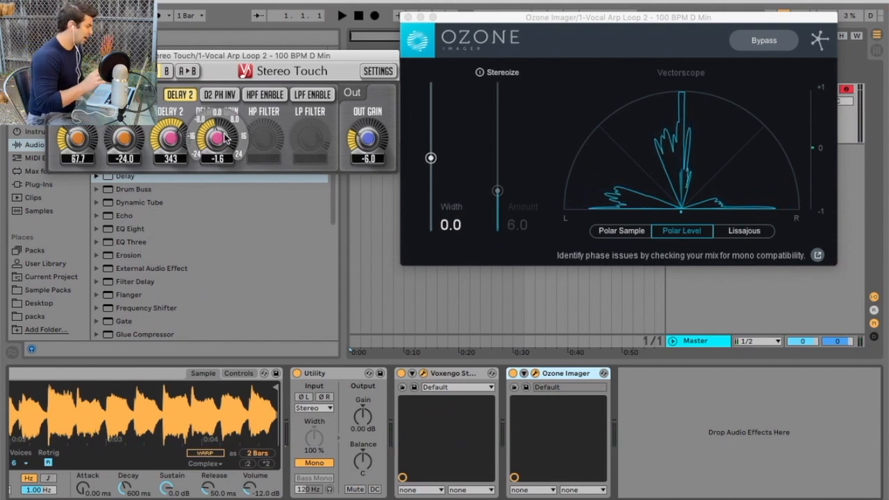
pyautogui.moveTo(124, 139); pyautogui.dragTo(123, 135)
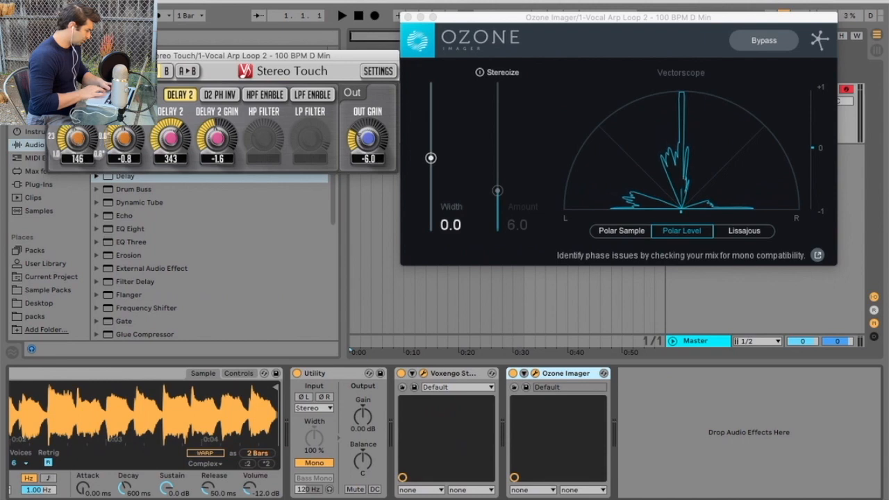
# Set Delay 1 to 62.0 with -1.3 gain and Delay 2 to 38.7 with -0.3 gain.
pyautogui.moveTo(78, 139); pyautogui.dragTo(127, 174)
pyautogui.moveTo(120, 141); pyautogui.dragTo(120, 136)
pyautogui.moveTo(218, 139); pyautogui.dragTo(219, 172)
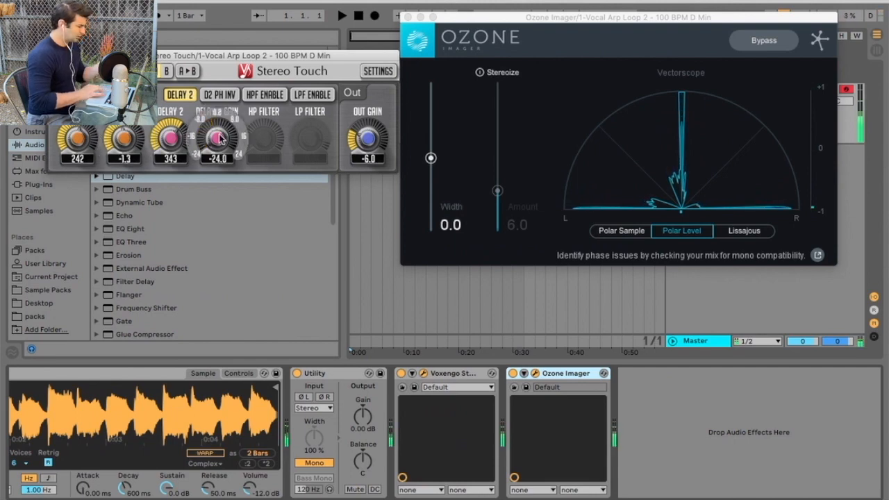
pyautogui.moveTo(218, 139); pyautogui.dragTo(218, 105)
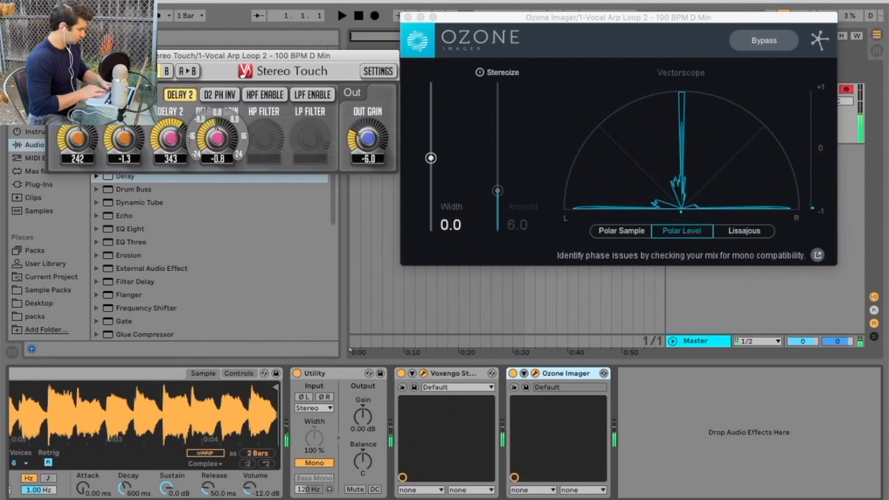
pyautogui.moveTo(170, 139); pyautogui.dragTo(170, 164)
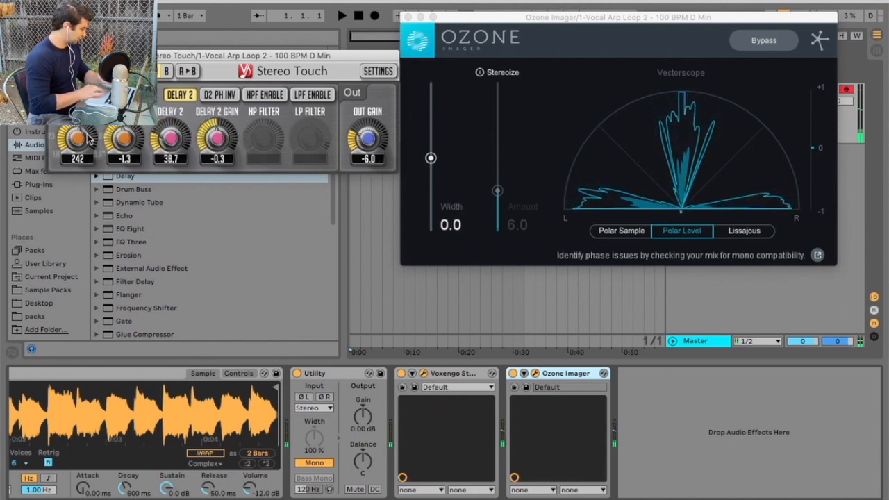
pyautogui.moveTo(74, 141); pyautogui.dragTo(74, 147)
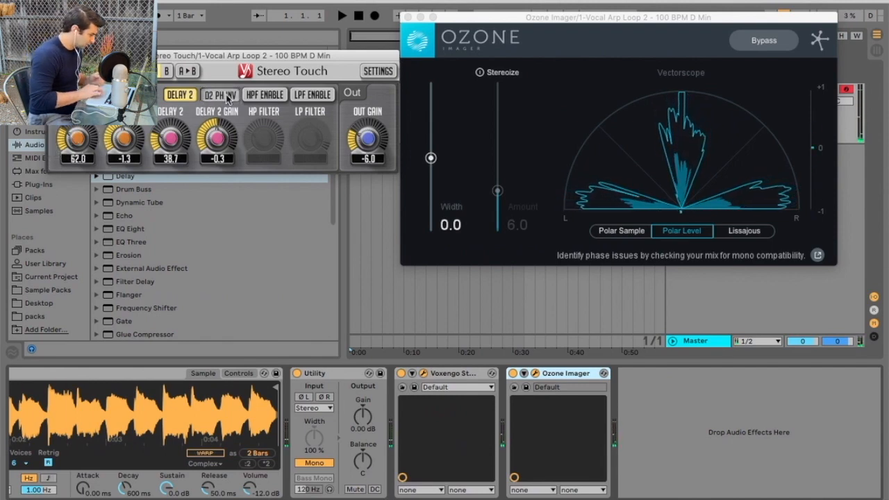
pyautogui.click(264, 96)
pyautogui.moveTo(270, 132)
pyautogui.mouseDown()
pyautogui.moveTo(270, 120)
pyautogui.moveTo(270, 129)
pyautogui.mouseUp()
pyautogui.click(314, 95)
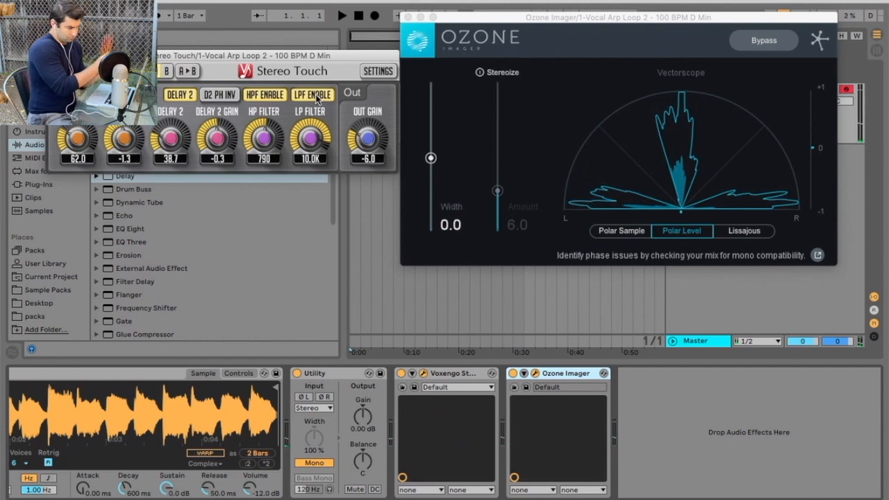
pyautogui.click(266, 95)
pyautogui.click(312, 95)
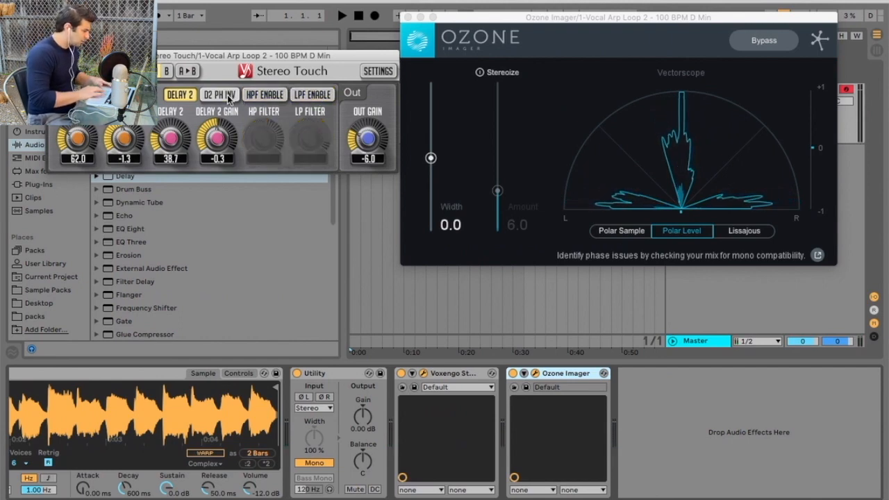
# Group Stereo Touch into an Audio Effect Rack and add a second, empty chain.
pyautogui.rightClick(434, 373)
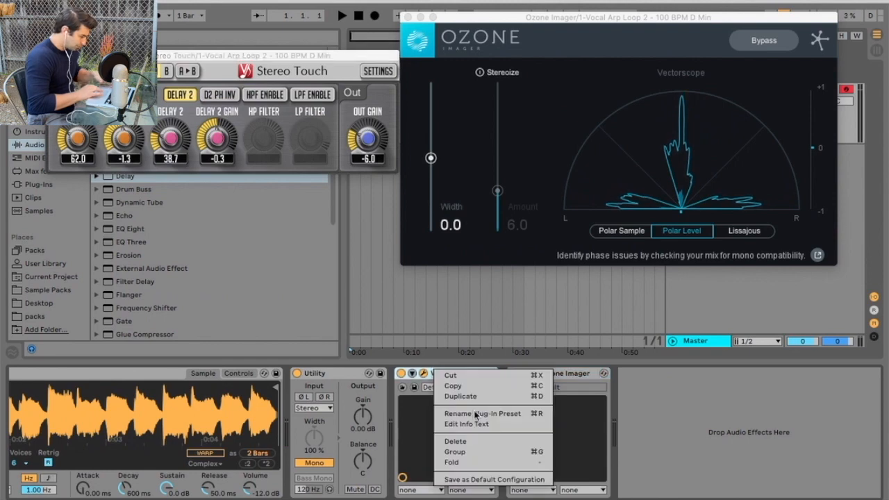
pyautogui.click(477, 452)
pyautogui.click(401, 399)
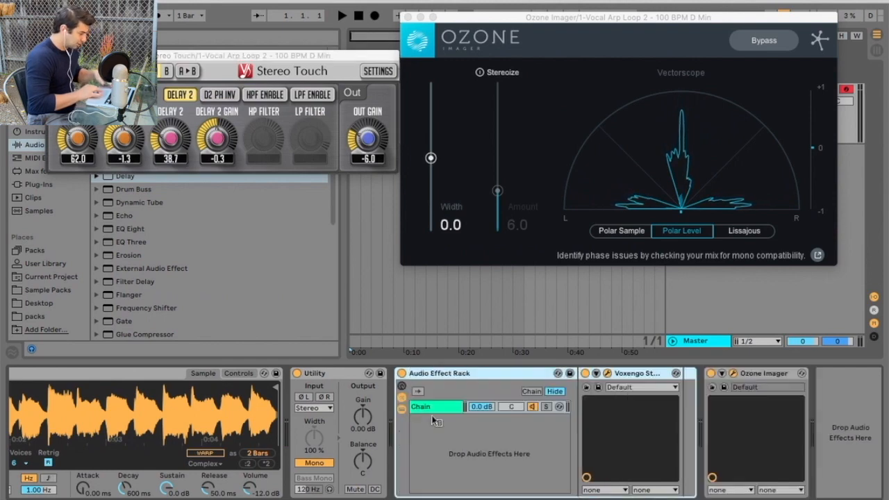
pyautogui.rightClick(434, 417)
pyautogui.click(446, 424)
# Place EQ Eight in the first chain right after Stereo Touch.
pyautogui.click(443, 410)
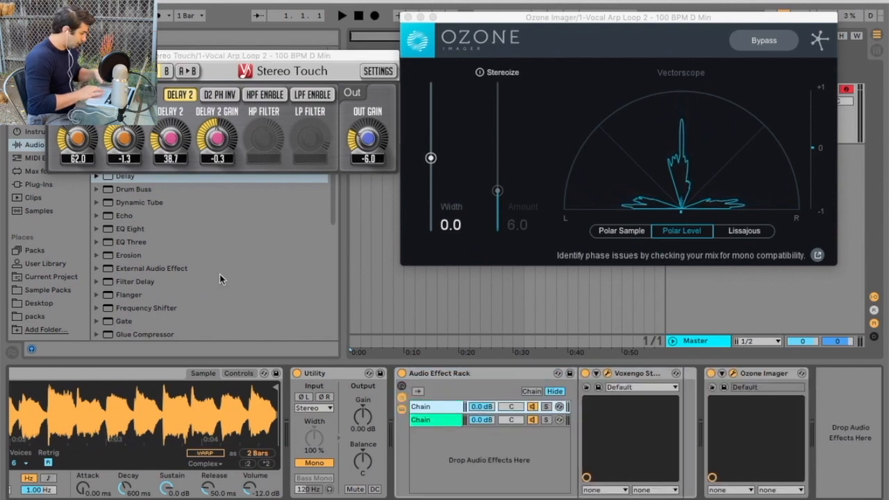
pyautogui.doubleClick(155, 232)
pyautogui.moveTo(607, 375); pyautogui.dragTo(402, 418)
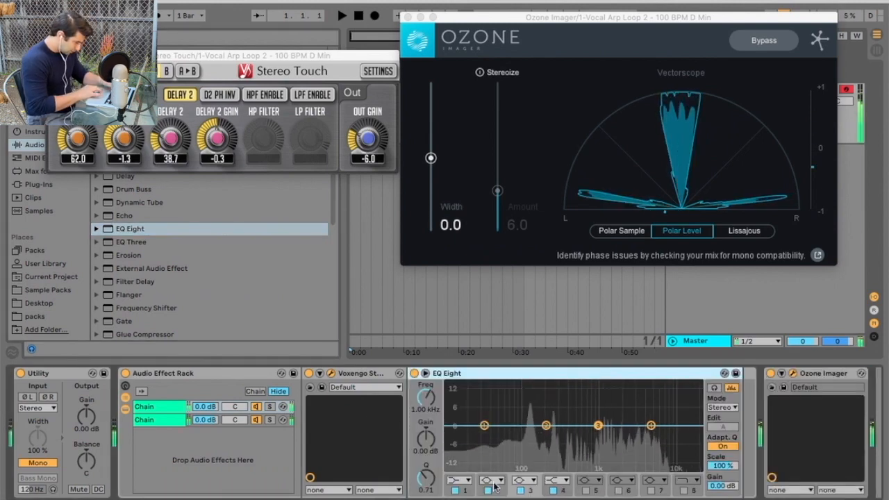
# Raise Stereo Touch's Delay 1 gain to 1.4.
pyautogui.click(257, 422)
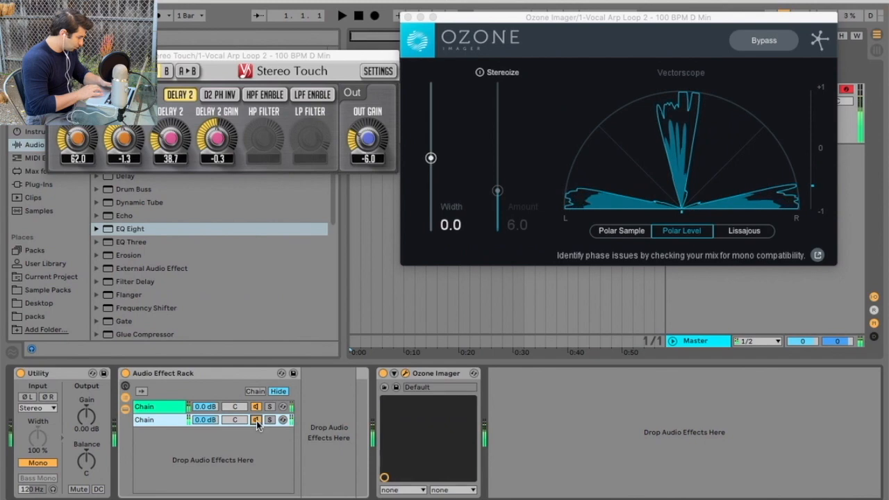
pyautogui.moveTo(123, 146); pyautogui.dragTo(124, 137)
pyautogui.click(212, 373)
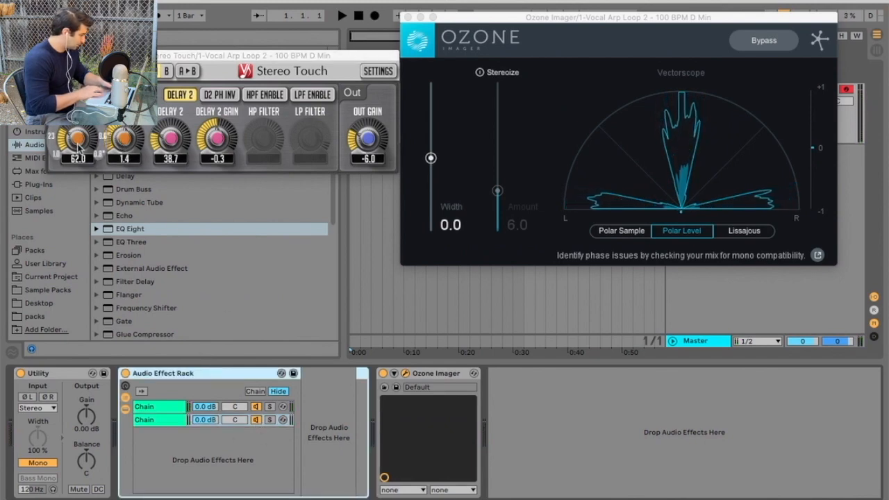
# Make EQ Eight band 1 a Low Cut at about 1.16 kHz in the first chain.
pyautogui.click(175, 408)
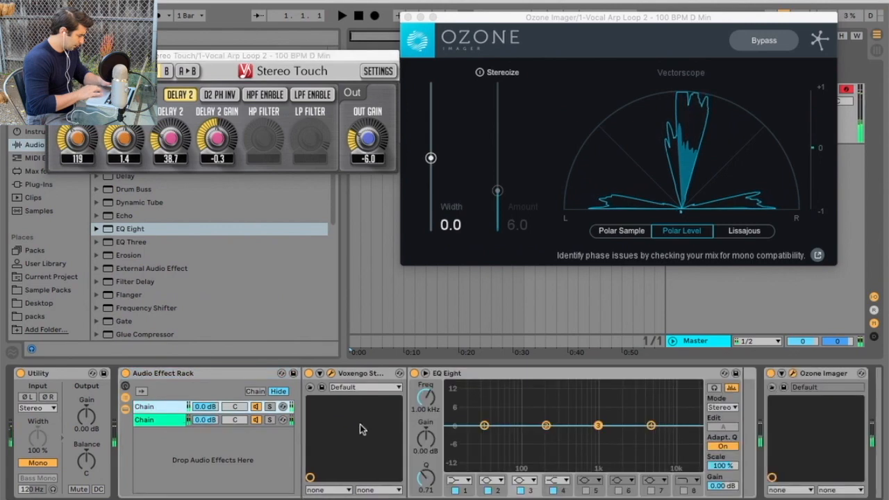
pyautogui.click(464, 481)
pyautogui.click(462, 412)
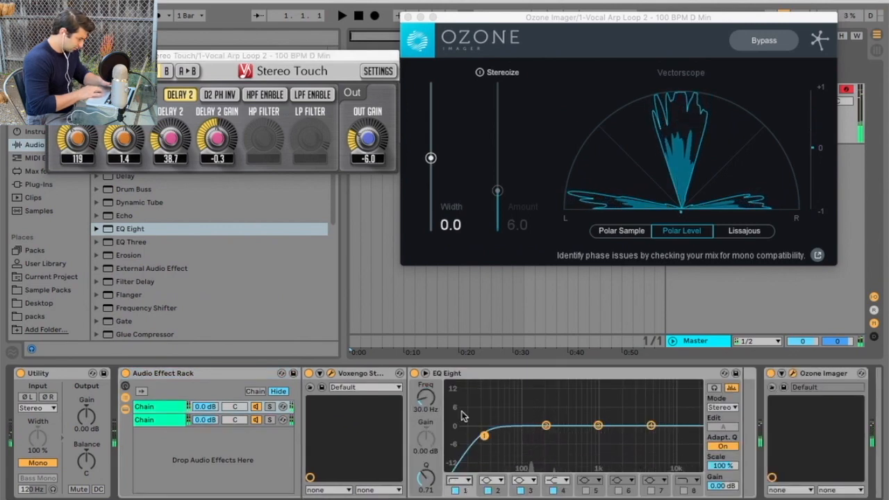
pyautogui.moveTo(486, 437); pyautogui.dragTo(603, 436)
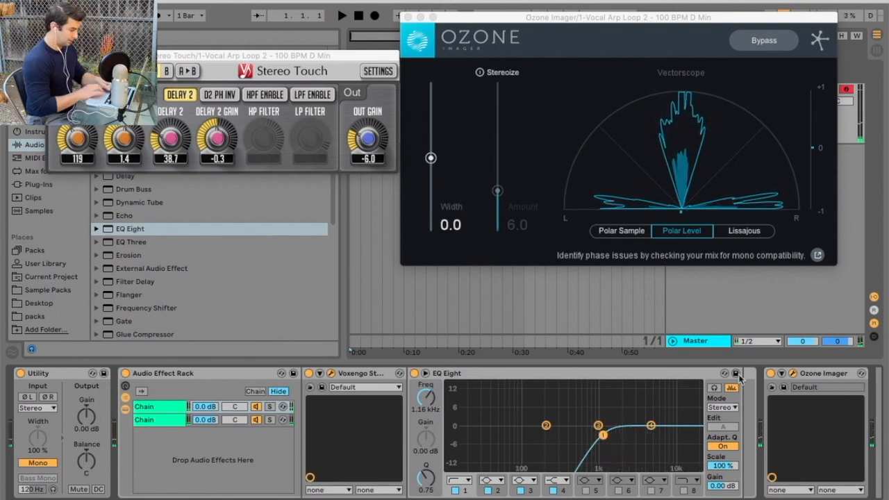
pyautogui.click(750, 232)
# Switch Ozone's vectorscope to Lissajous and sweep EQ Eight's low cut to 20.2 kHz, settling at 10.7 kHz.
pyautogui.click(751, 232)
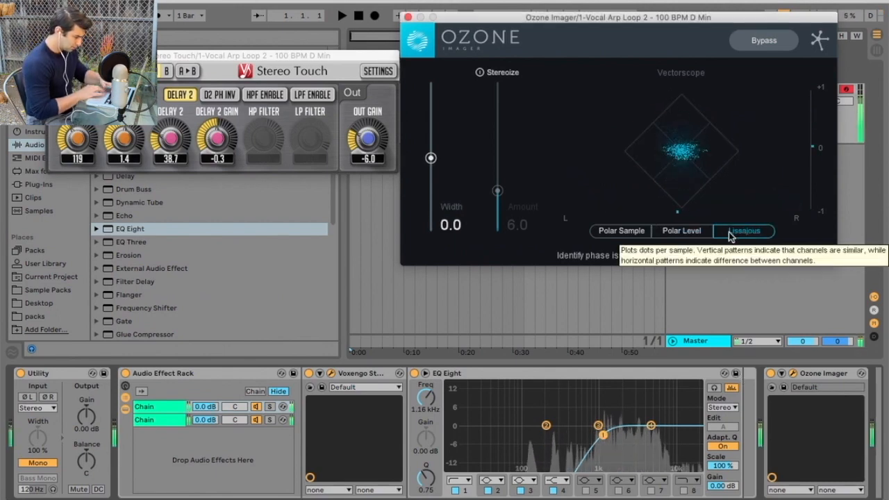
pyautogui.moveTo(603, 435); pyautogui.dragTo(696, 438)
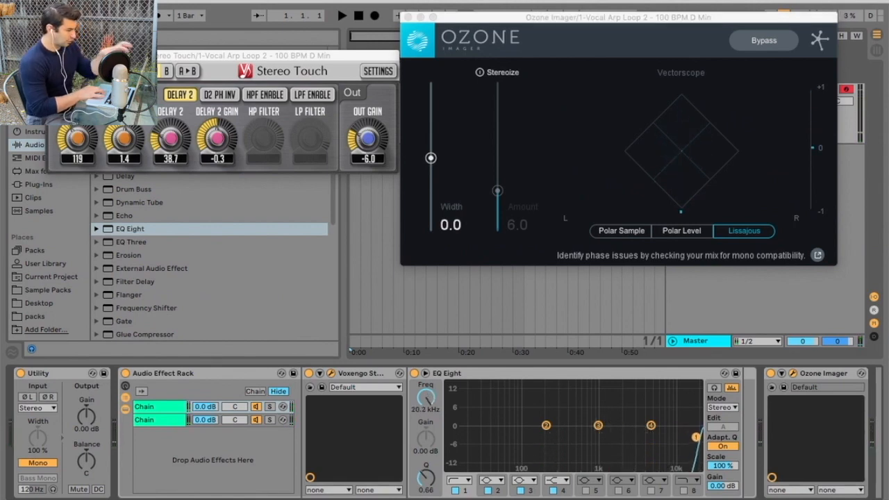
pyautogui.moveTo(696, 437); pyautogui.dragTo(675, 433)
pyautogui.click(305, 57)
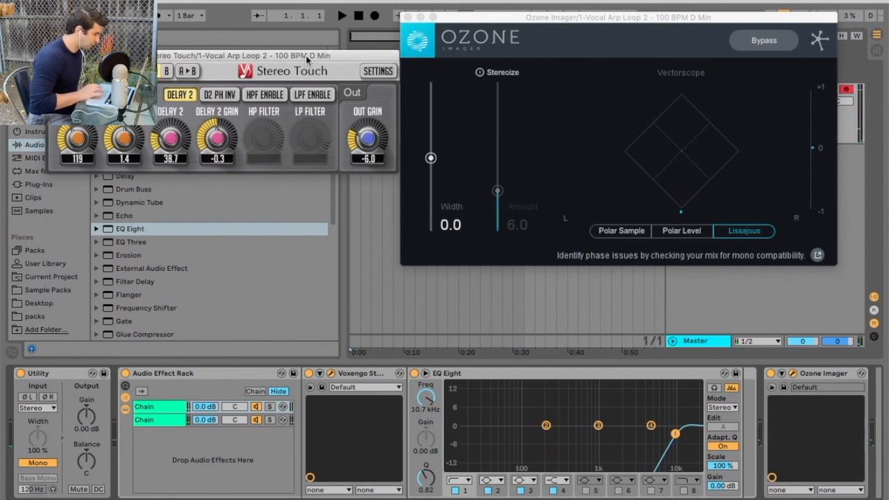